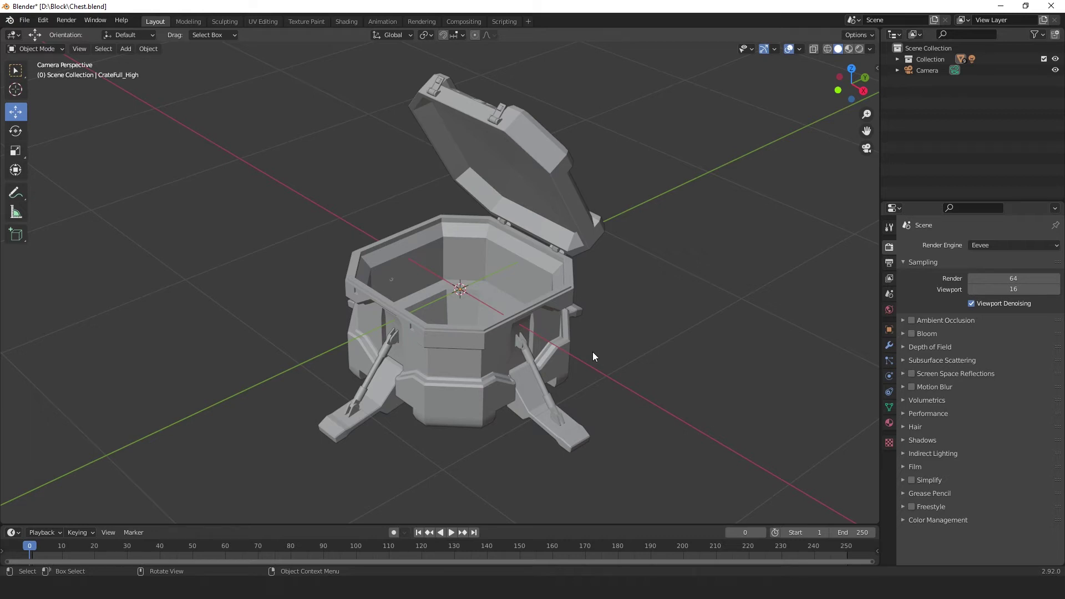
Step: Turn on the Face Orientation overlay to inspect the chest's normals, and switch it off again
left_click(800, 49)
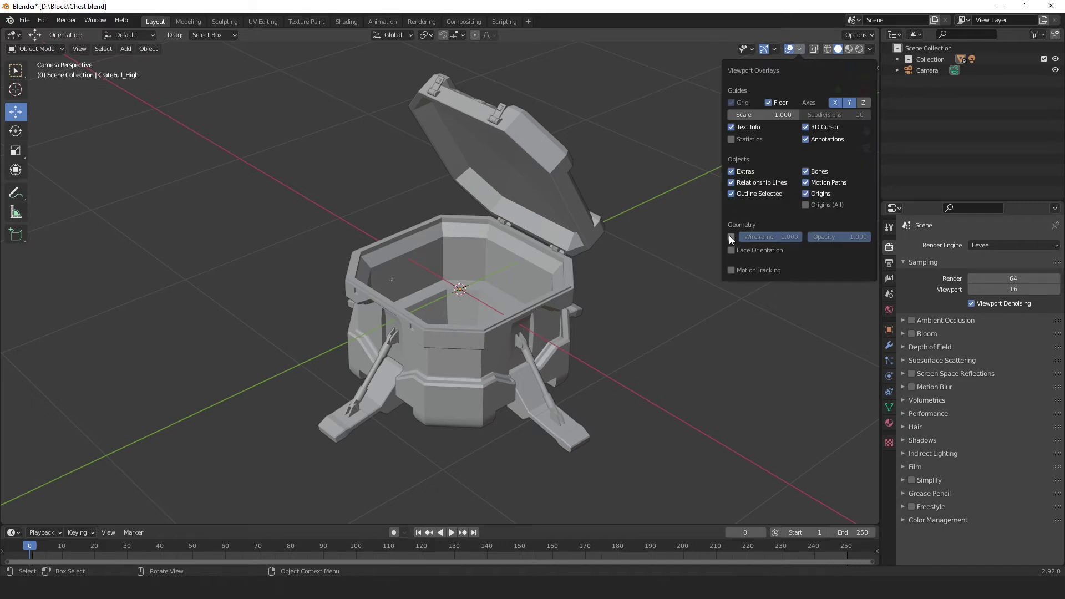
left_click(732, 250)
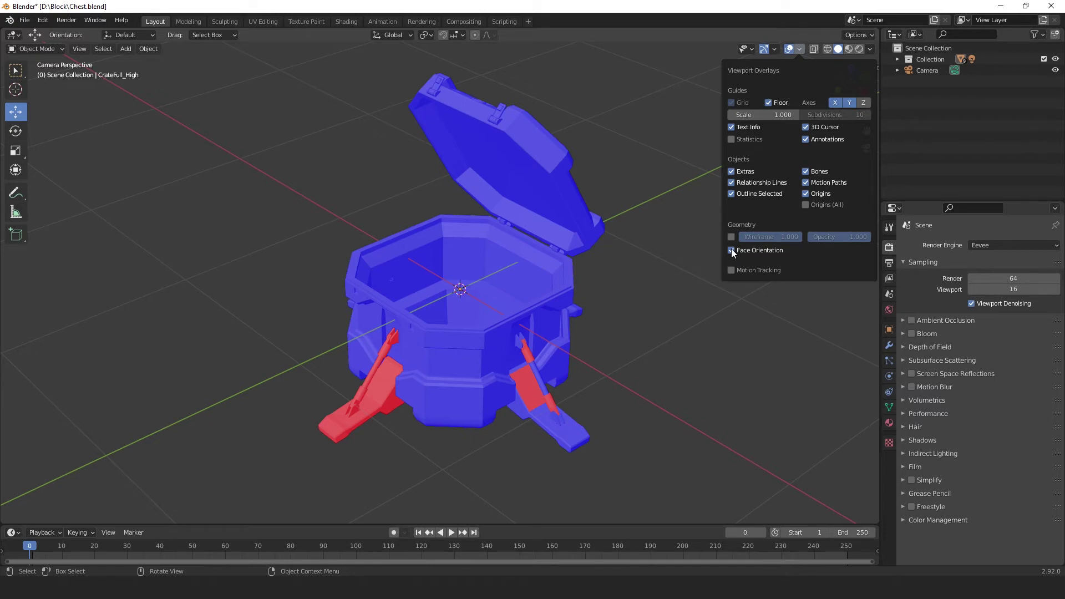
left_click(731, 250)
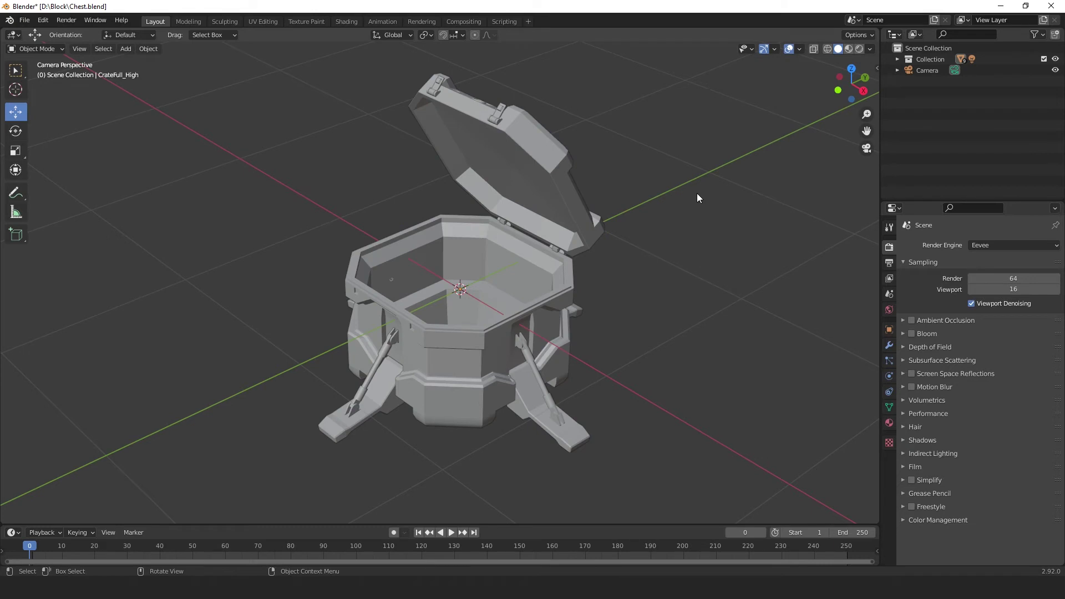
Step: Enable Backface Culling for the viewport's solid shading
left_click(872, 49)
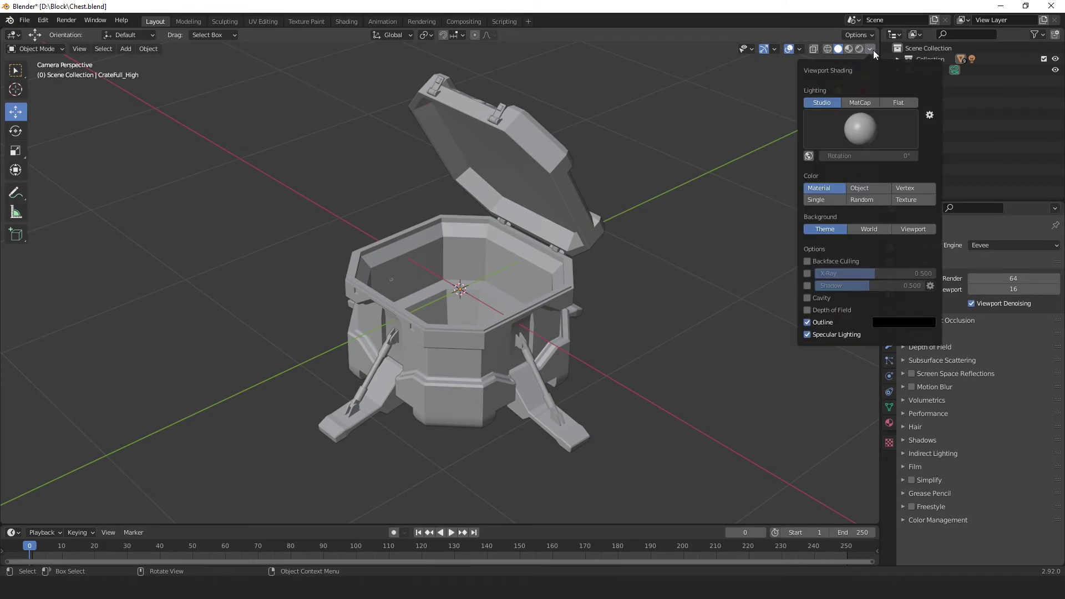
left_click(807, 261)
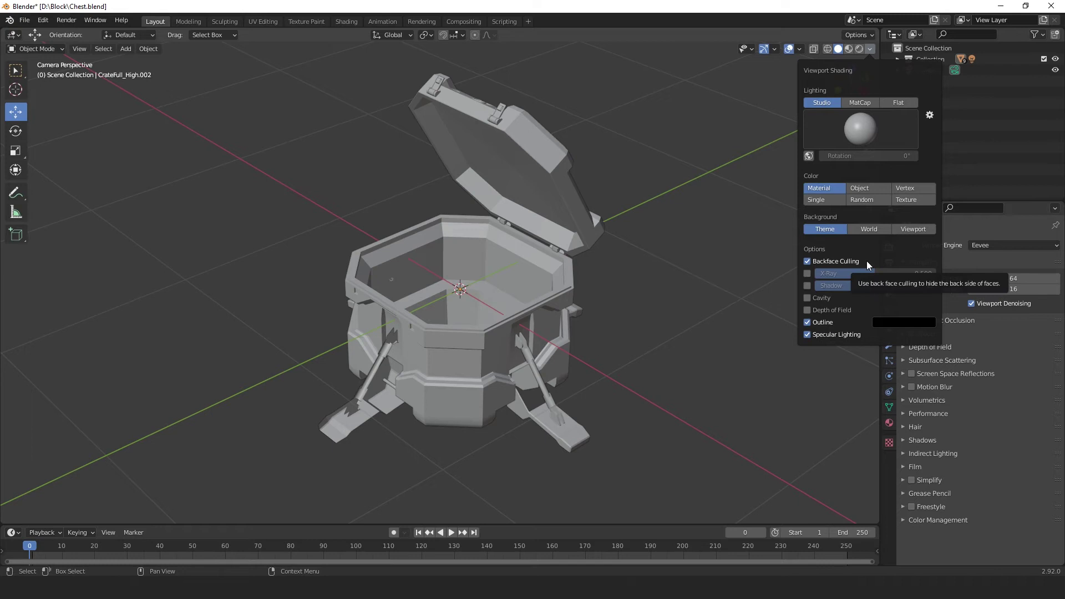
Step: Switch the viewport to rendered shading and enable Backface Culling in the settings of Material_01
left_click(859, 49)
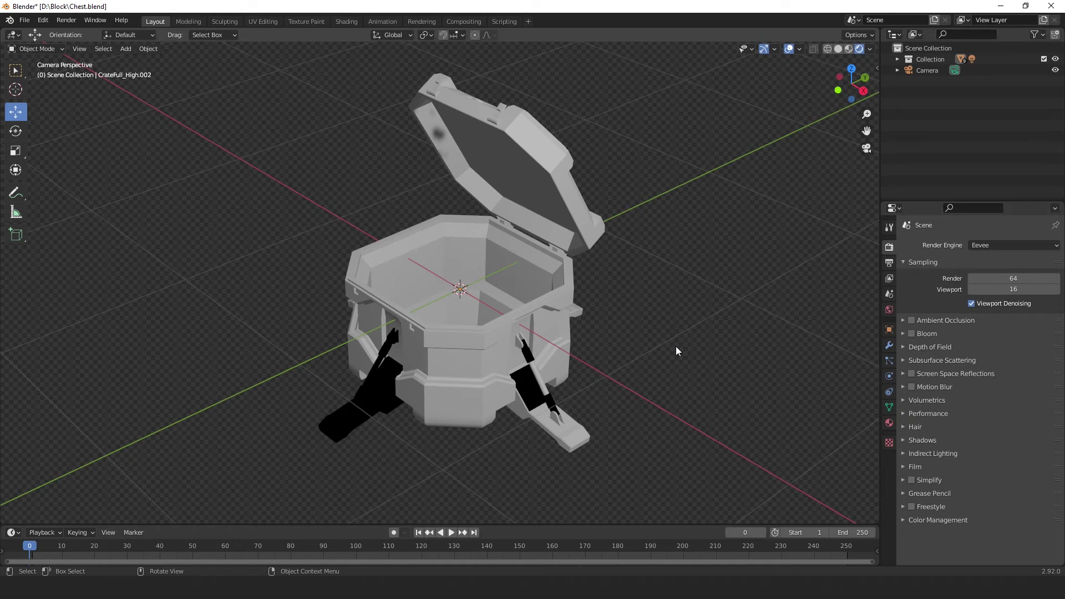
left_click(889, 423)
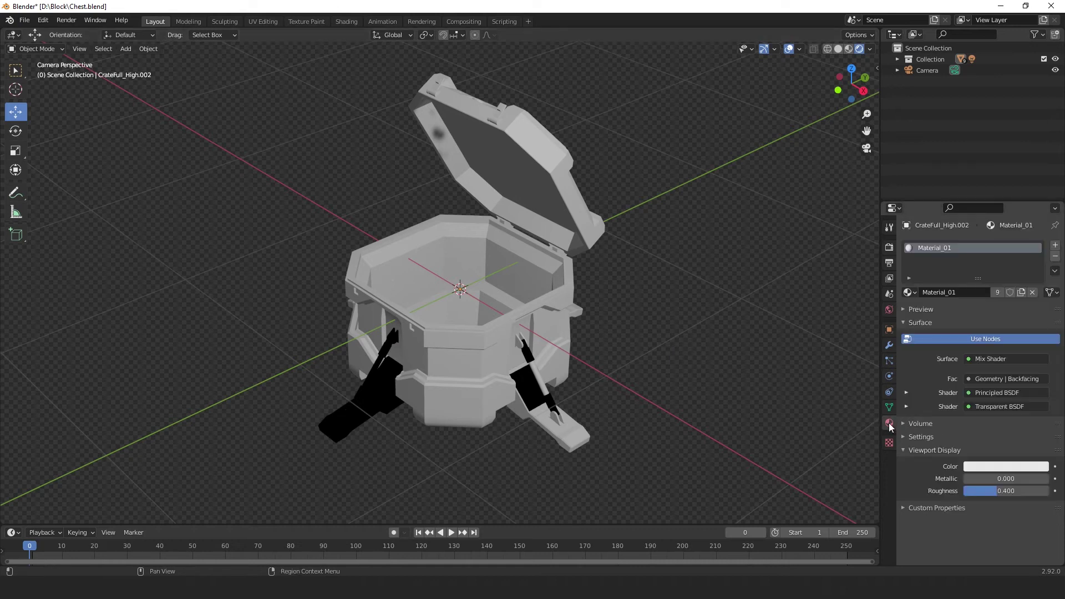
left_click(903, 436)
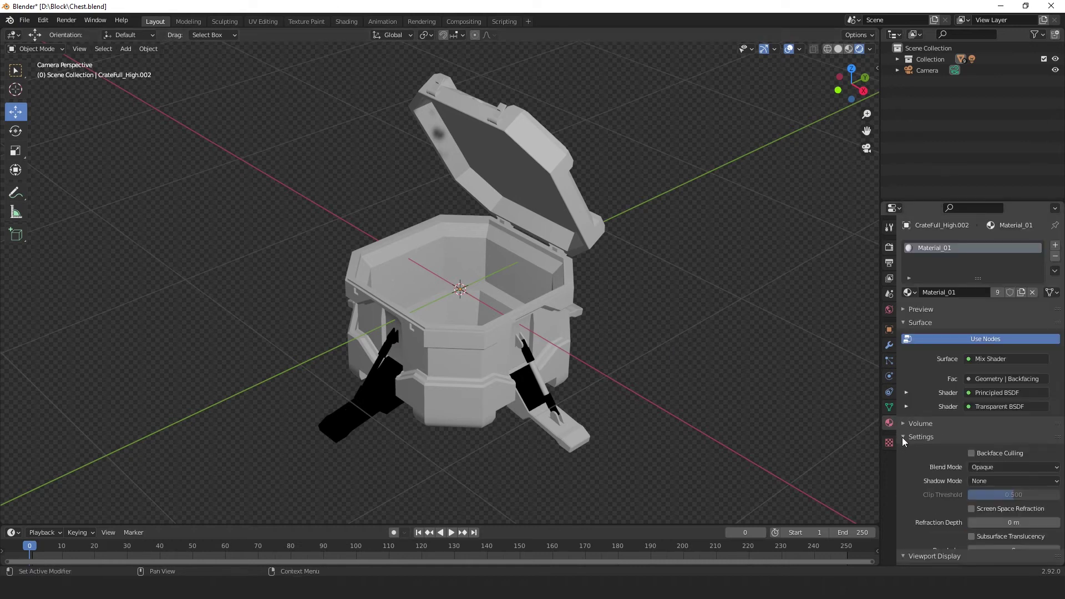
left_click(971, 453)
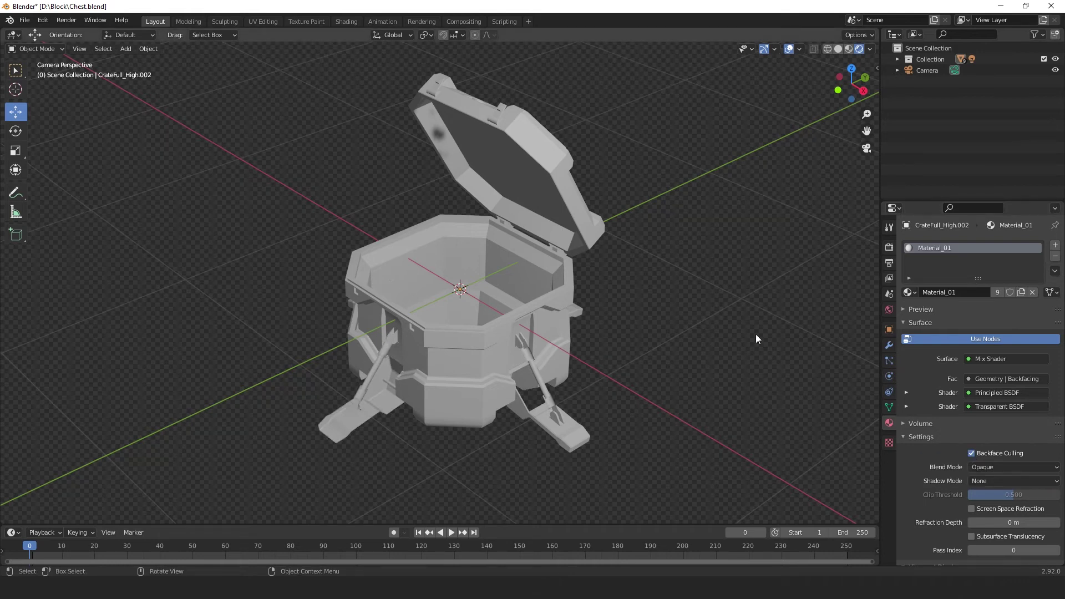
Step: Change the scene's render engine to Cycles
left_click(890, 247)
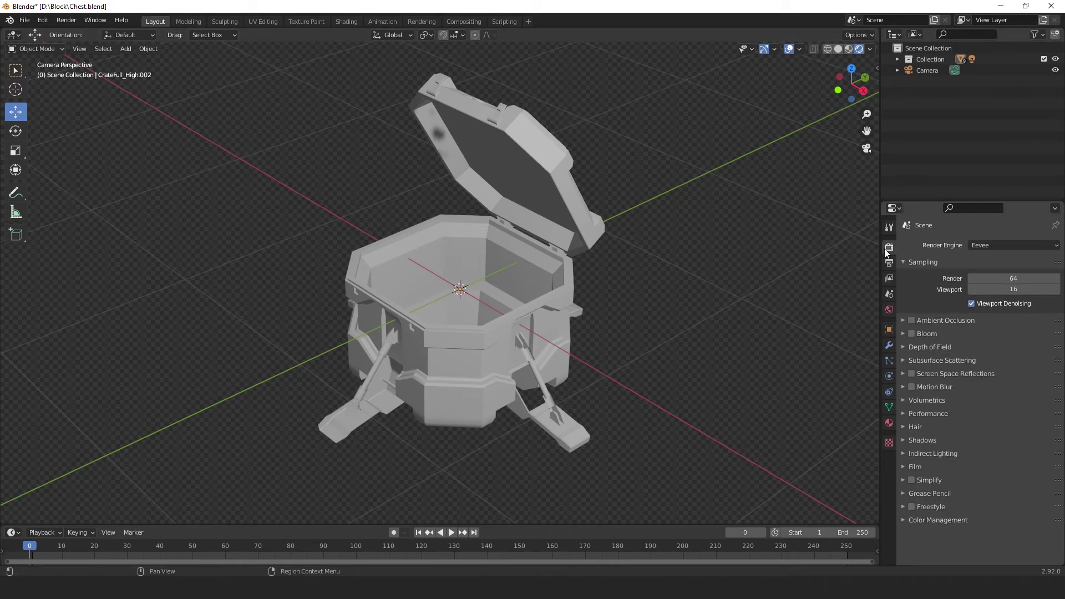
left_click(1000, 246)
left_click(995, 283)
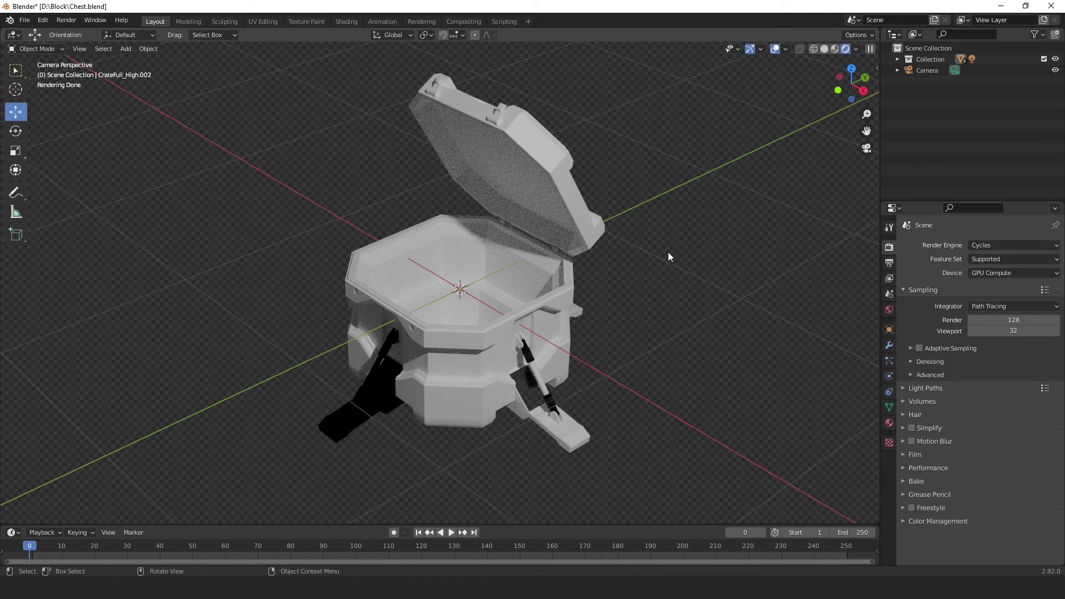
Step: Switch to the Shading workspace and add a Mix Shader node to Material_01's node tree
left_click(353, 21)
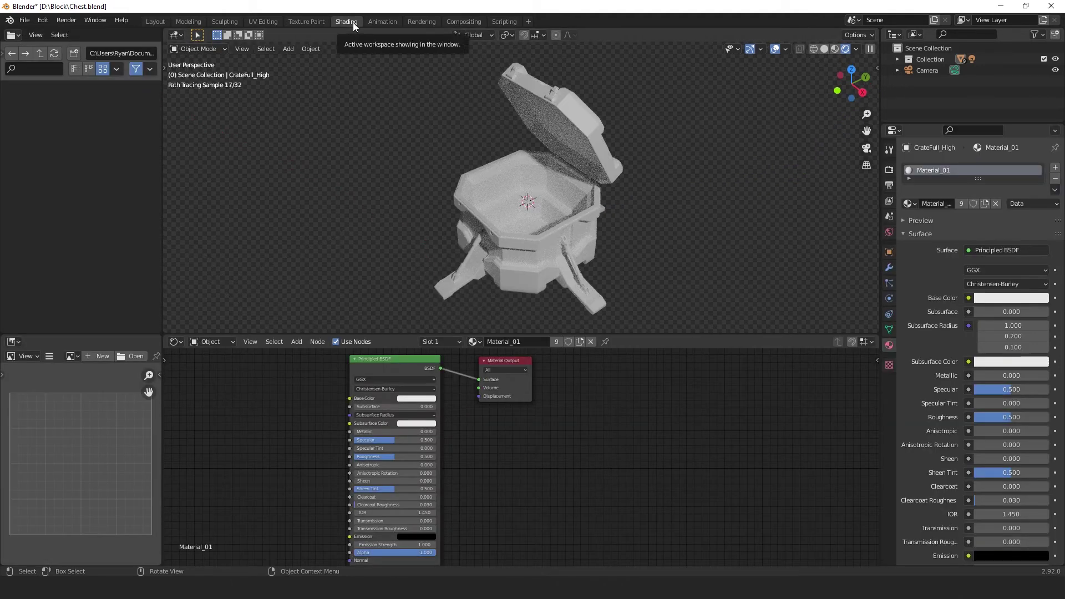
key("shift+a")
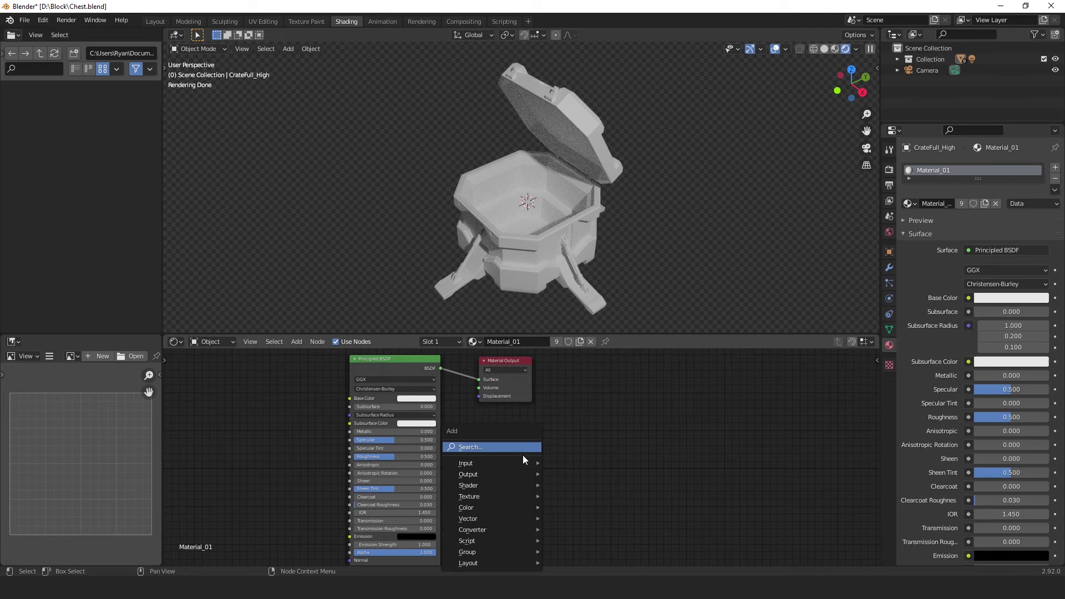
left_click(516, 450)
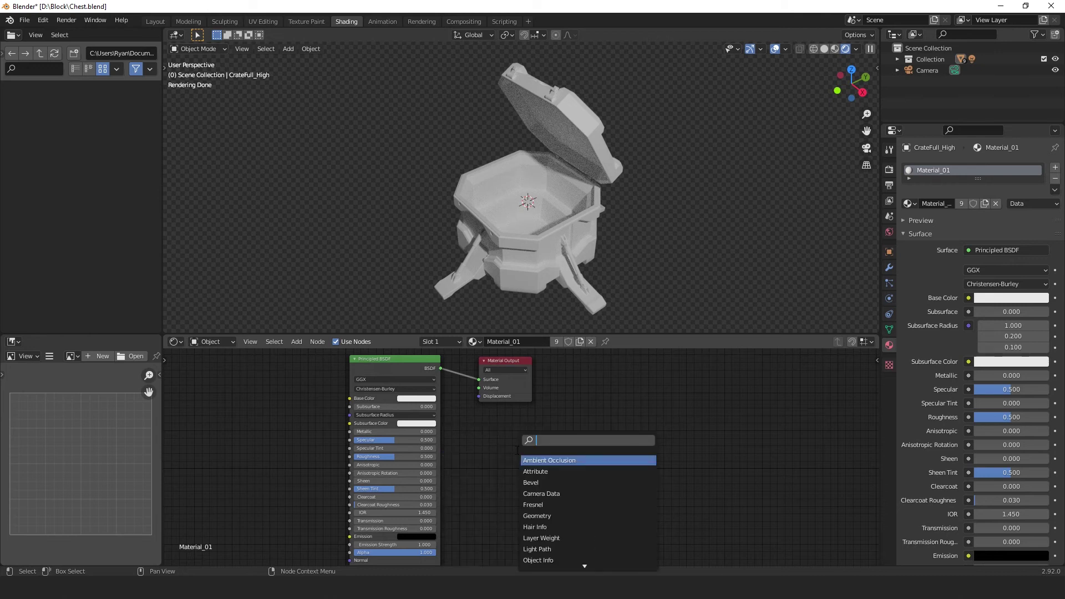
type("mix")
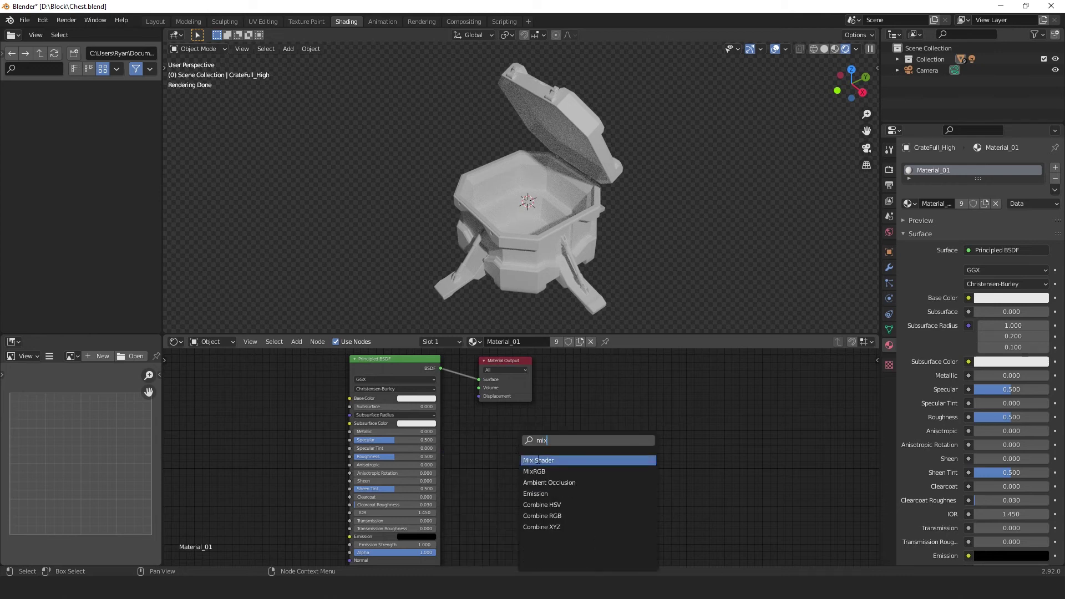
left_click(539, 460)
left_click(548, 440)
Step: Add a Transparent BSDF node and arrange it directly beneath the Mix Shader, away from the Principled BSDF
key("shift+a")
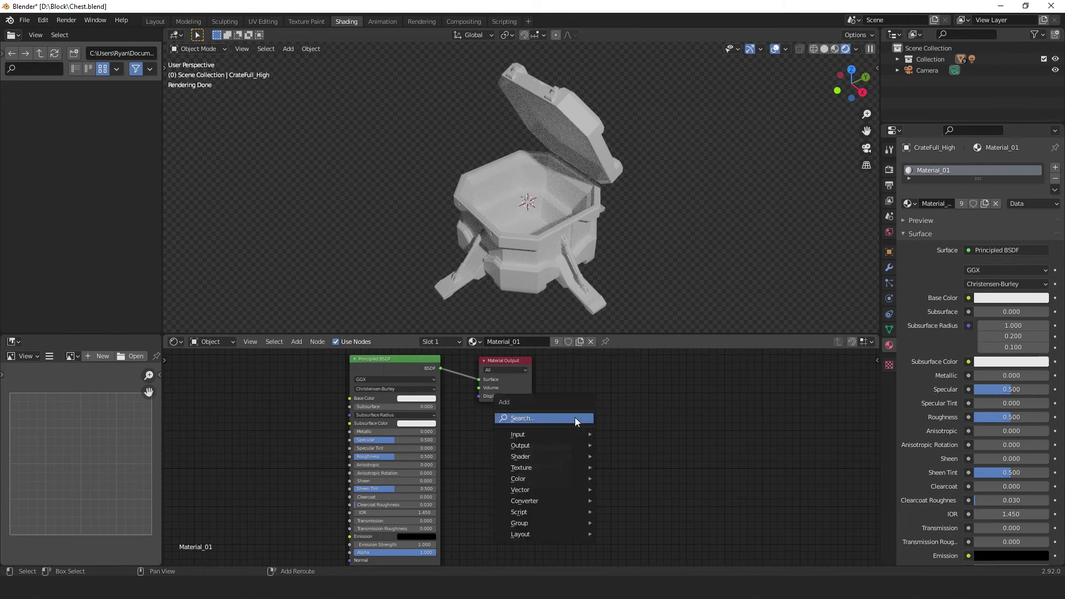
left_click(575, 417)
type("tran")
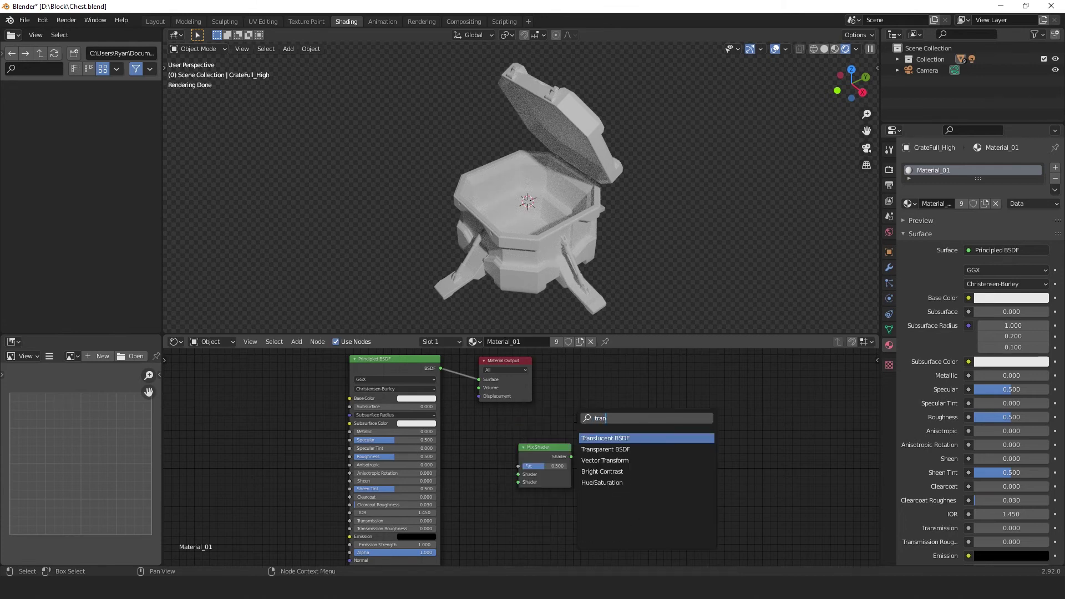
left_click(657, 448)
left_click(624, 534)
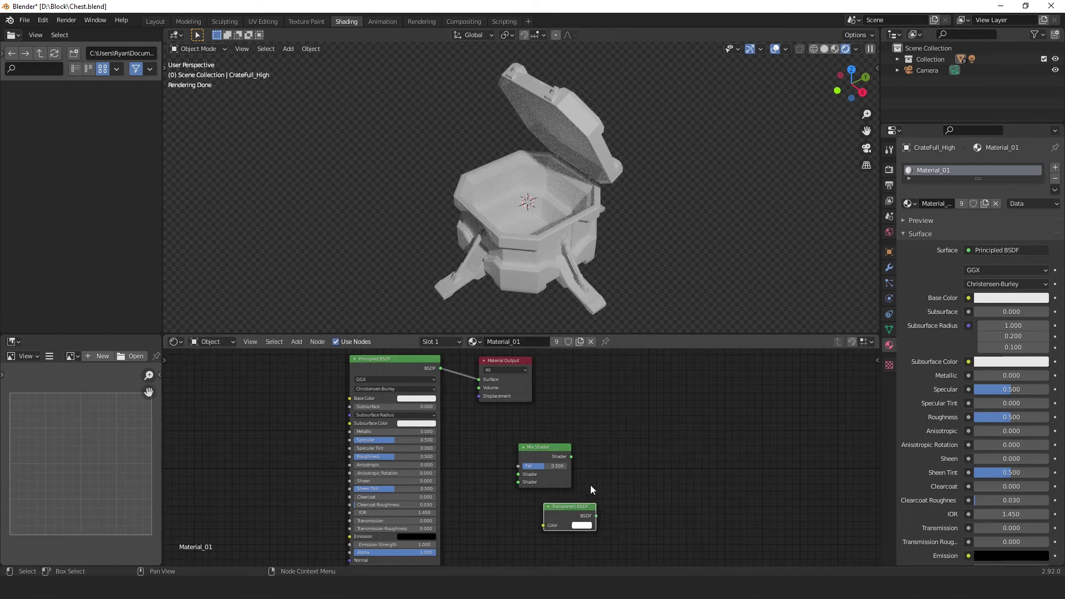
left_click_drag(566, 460, 614, 444)
left_click_drag(582, 504, 605, 489)
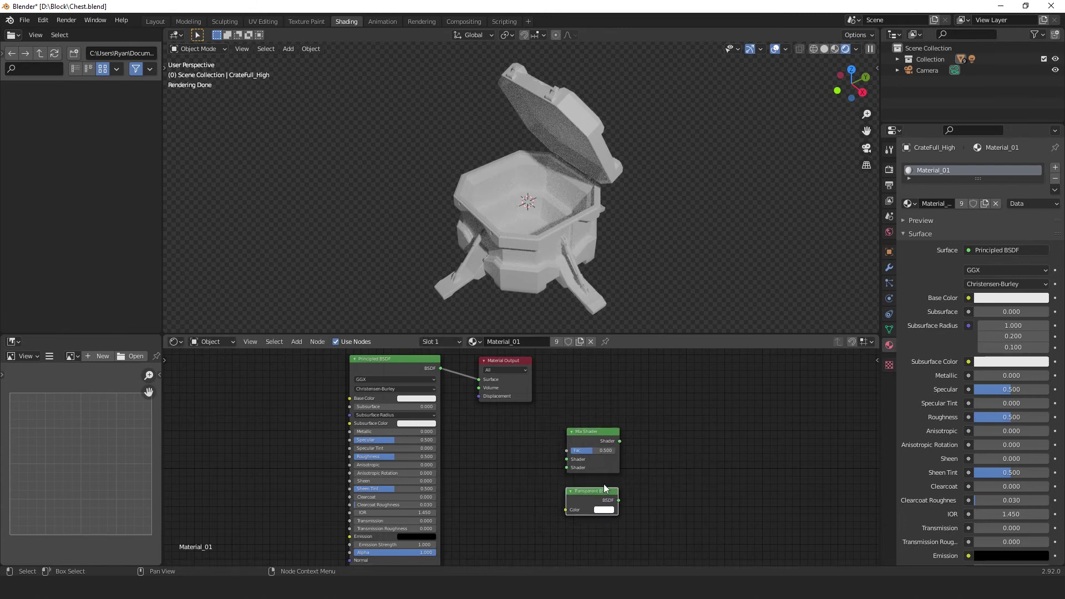
Step: Add a Geometry node between the Principled BSDF and the Mix Shader
left_click(673, 444)
key("shift+a")
left_click(673, 444)
type("ge")
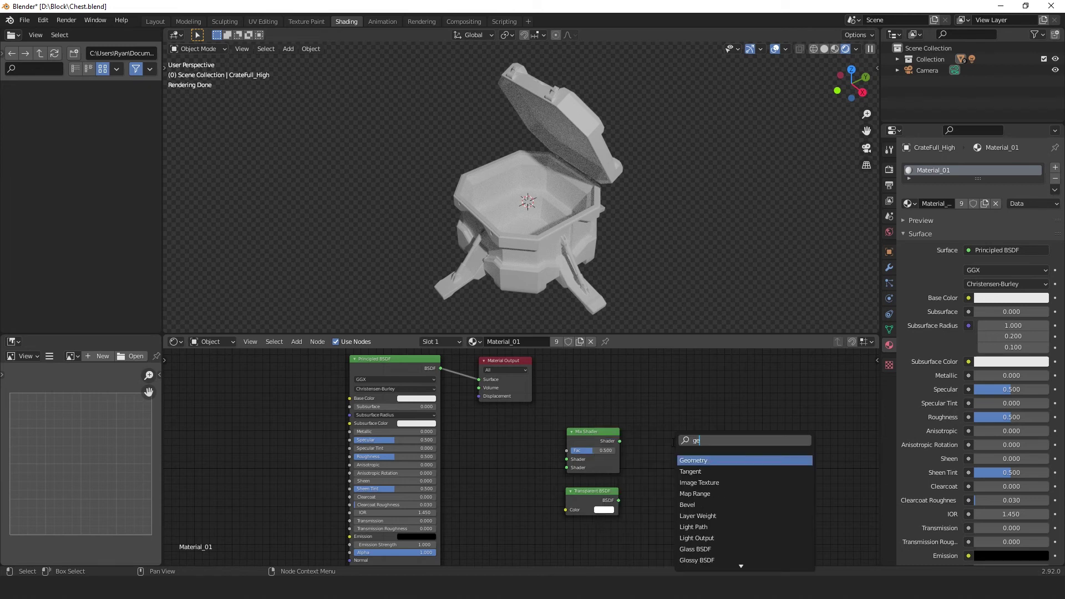
left_click(688, 459)
left_click(513, 439)
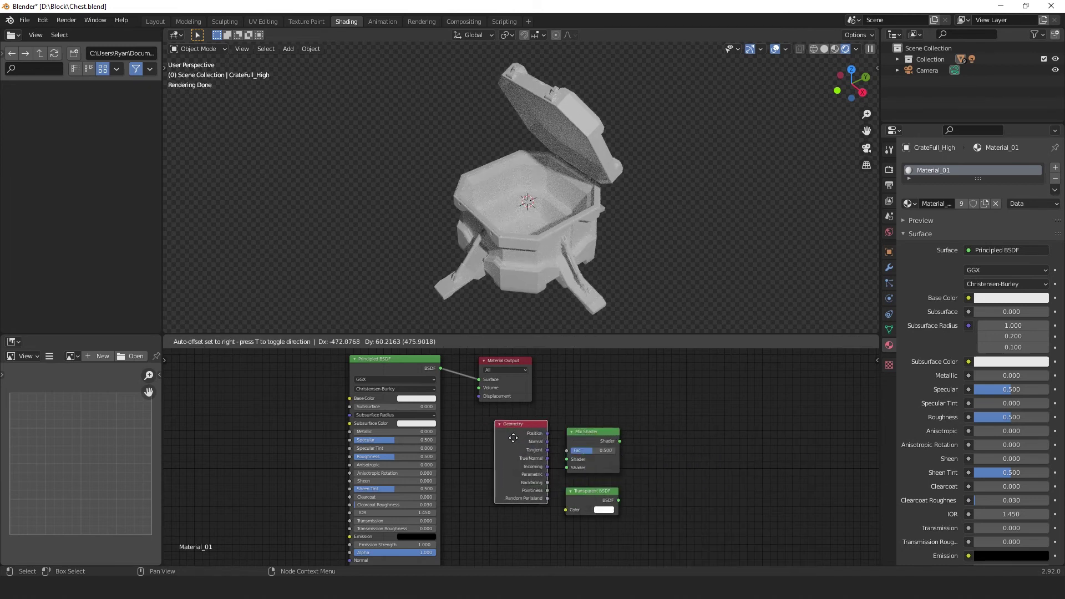
Step: Detach the Material Output node and move it past the Mix Shader, and connect the Geometry node's Backfacing output to the Mix Shader's Fac
left_click_drag(497, 361, 670, 444, "alt")
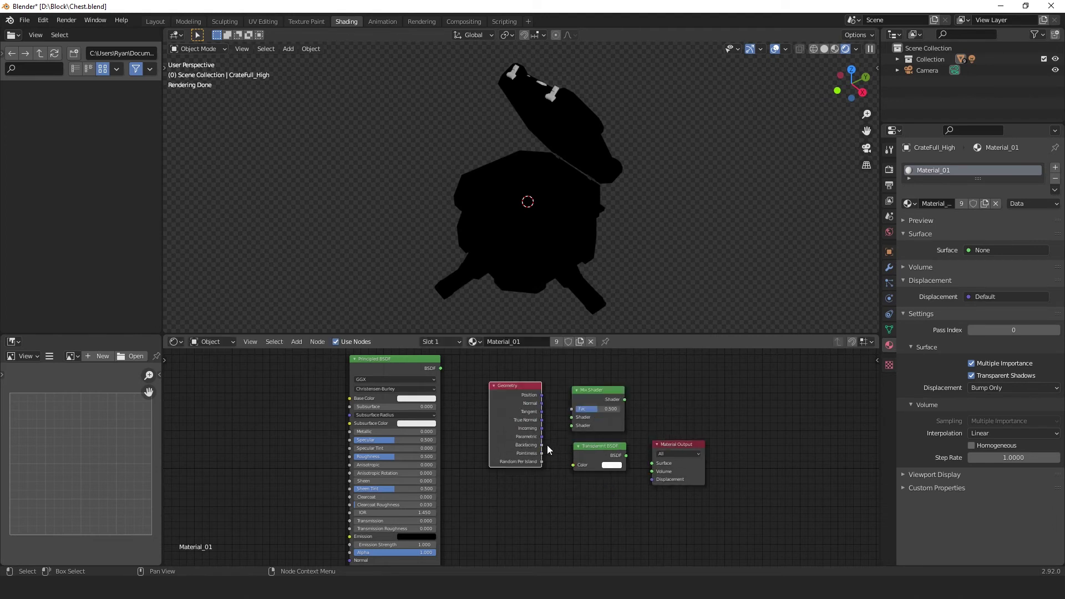
scroll(544, 450, "up", 3)
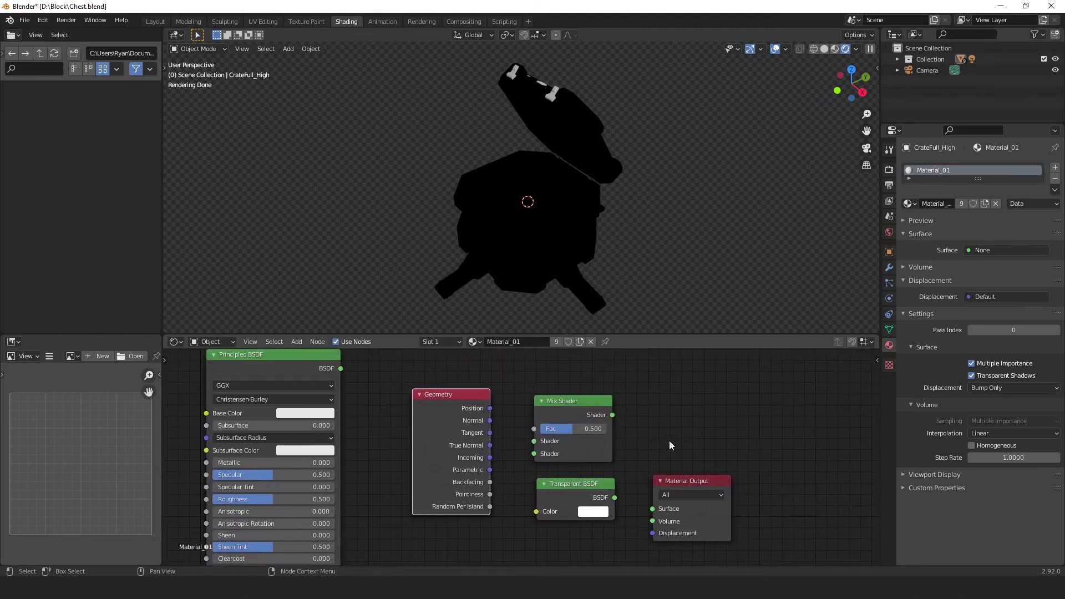
middle_click_drag(673, 444, 659, 413)
scroll(658, 412, "up", 1)
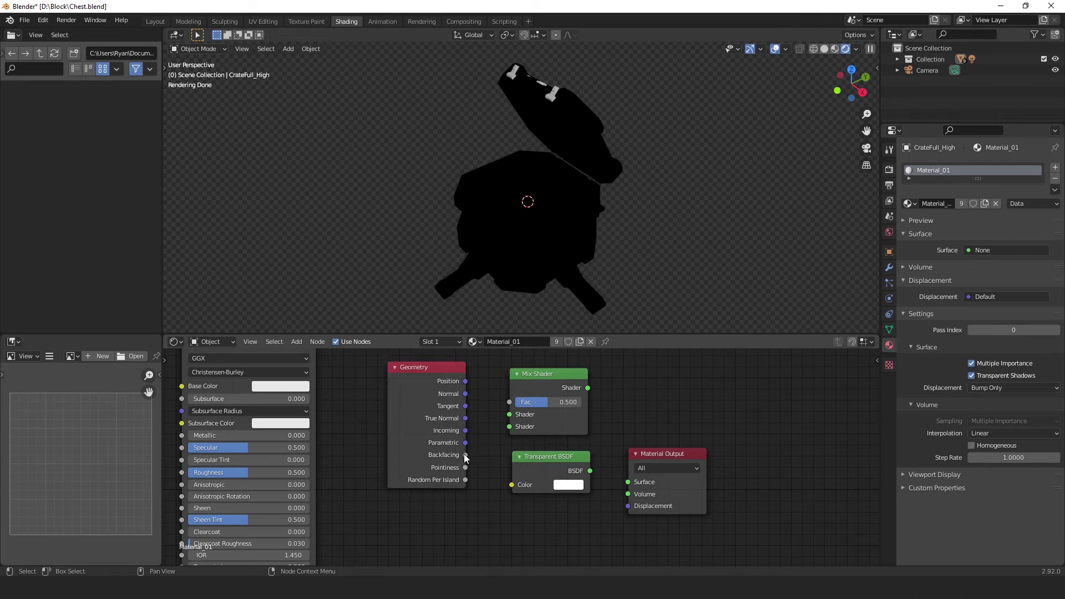
left_click_drag(465, 455, 511, 402)
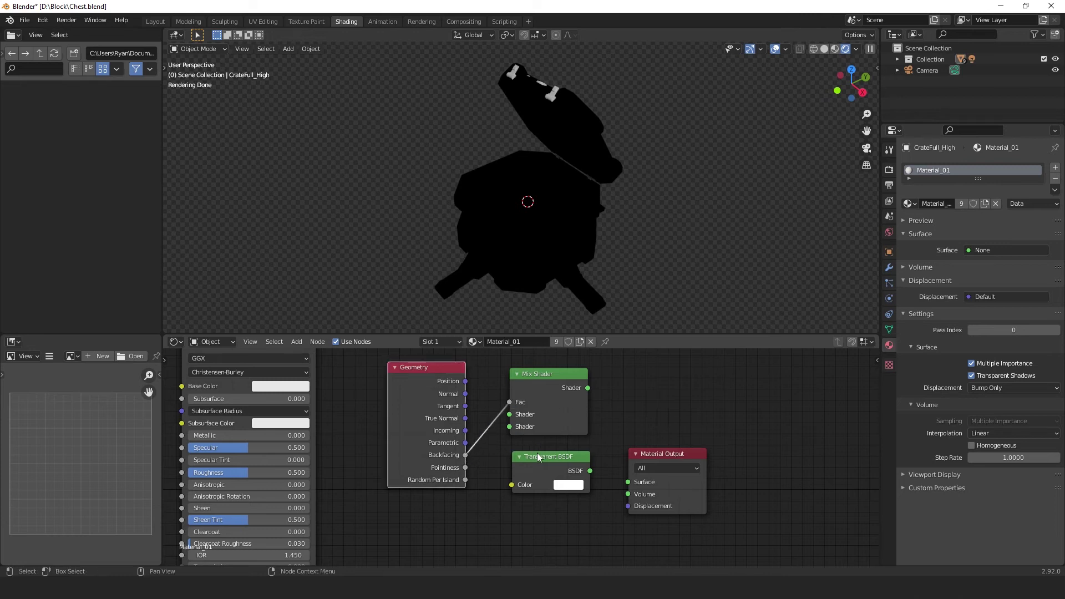
Step: Feed Principled BSDF into the Mix Shader's first Shader input and Transparent BSDF into the second, and link the mix to Material Output's Surface
left_click_drag(590, 470, 511, 430)
left_click_drag(552, 466, 428, 507)
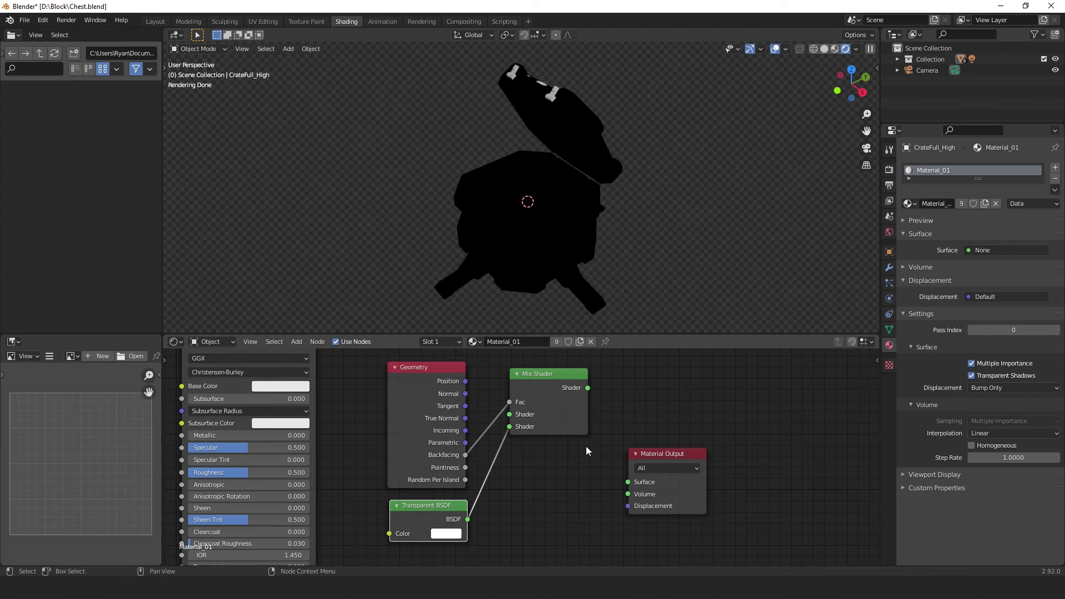
scroll(533, 490, "down", 2)
left_click_drag(370, 372, 512, 426)
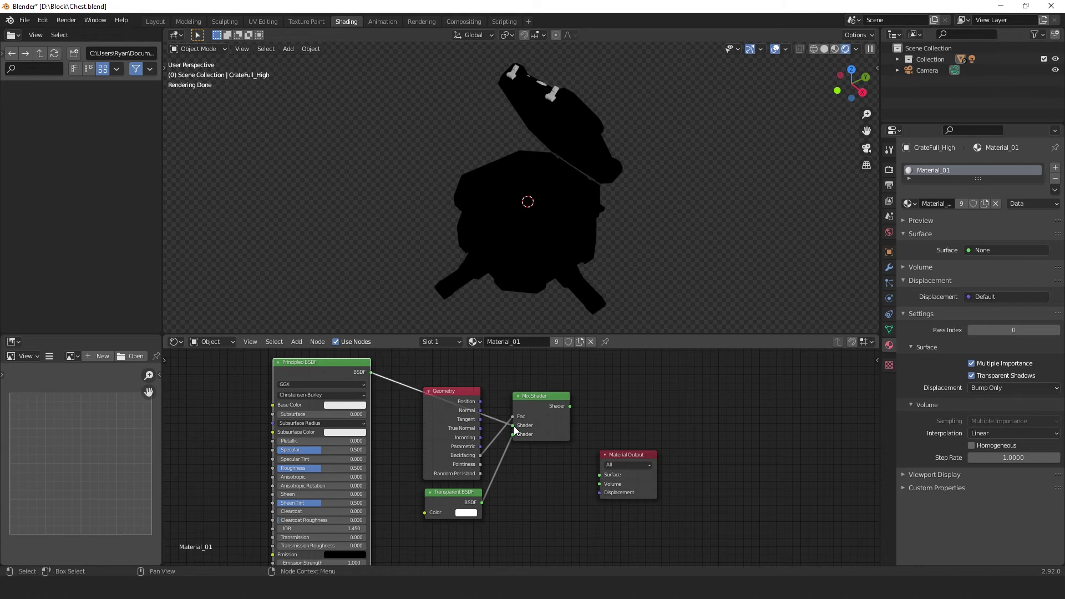
left_click_drag(622, 455, 589, 423)
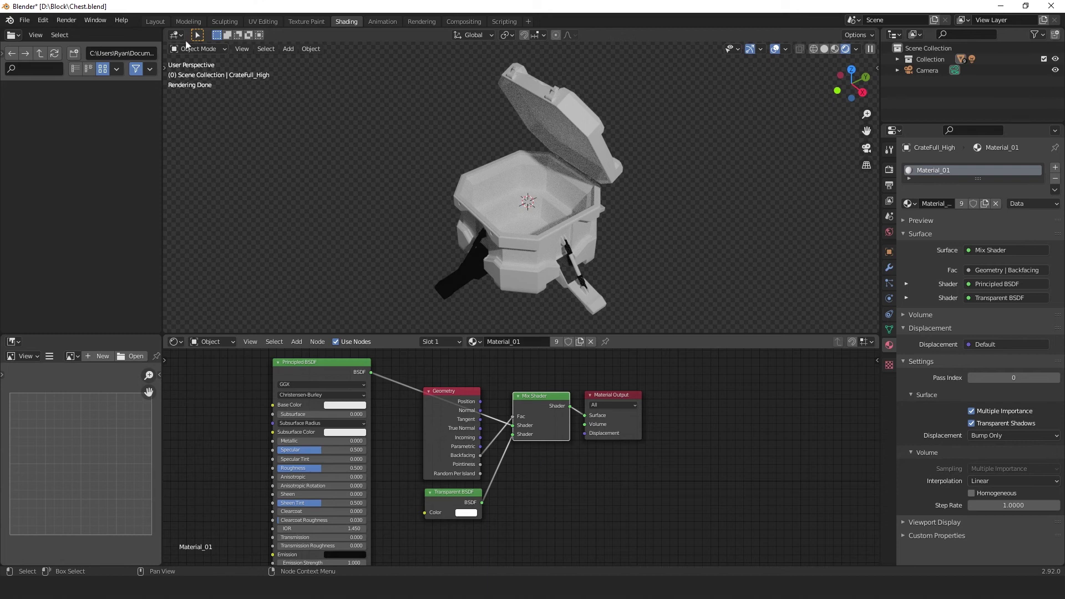
Step: Return to the Layout workspace and set the viewport to solid shading with Backface Culling turned off
left_click(156, 22)
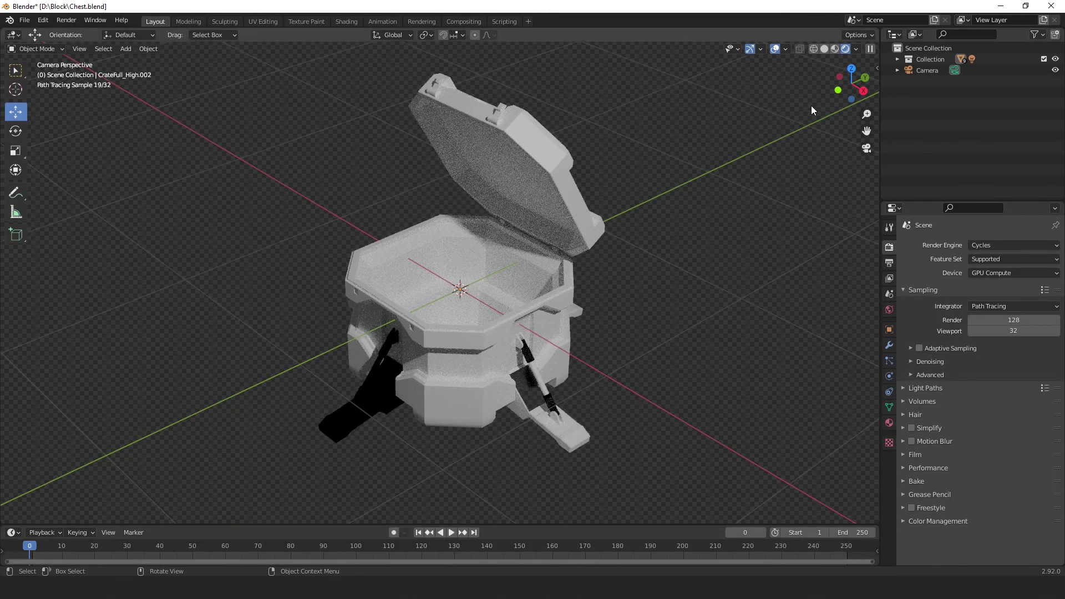
left_click(825, 51)
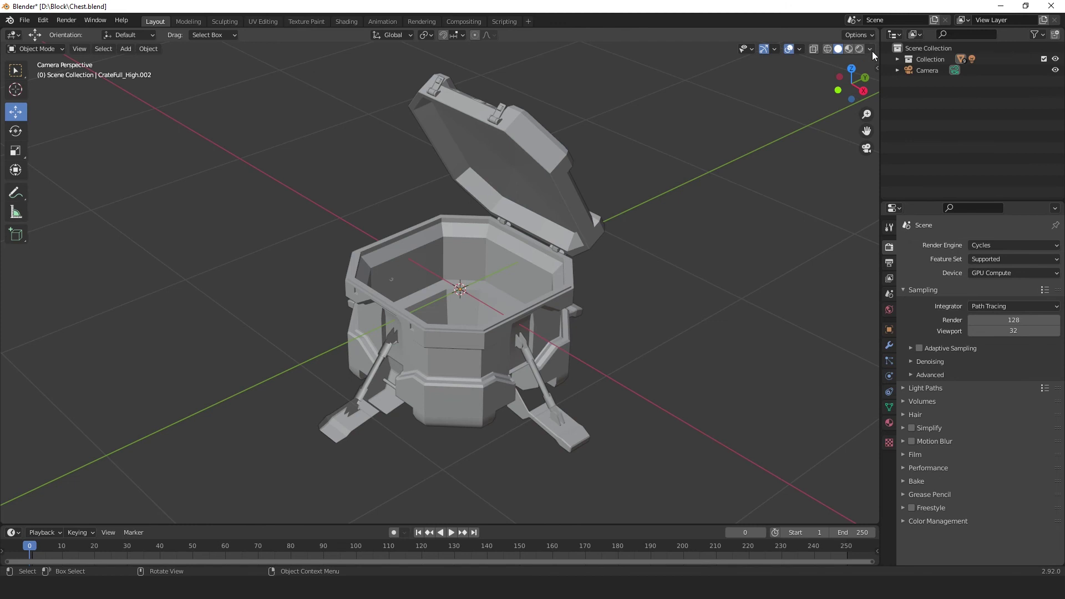
left_click(871, 49)
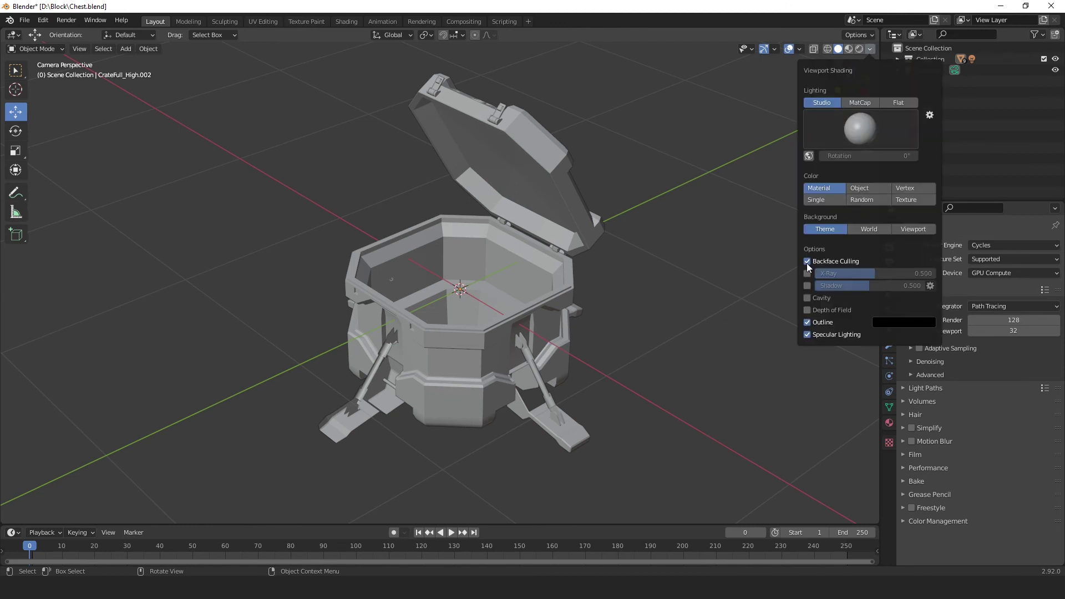
Step: Turn on the Face Orientation overlay for the solid viewport
left_click(800, 48)
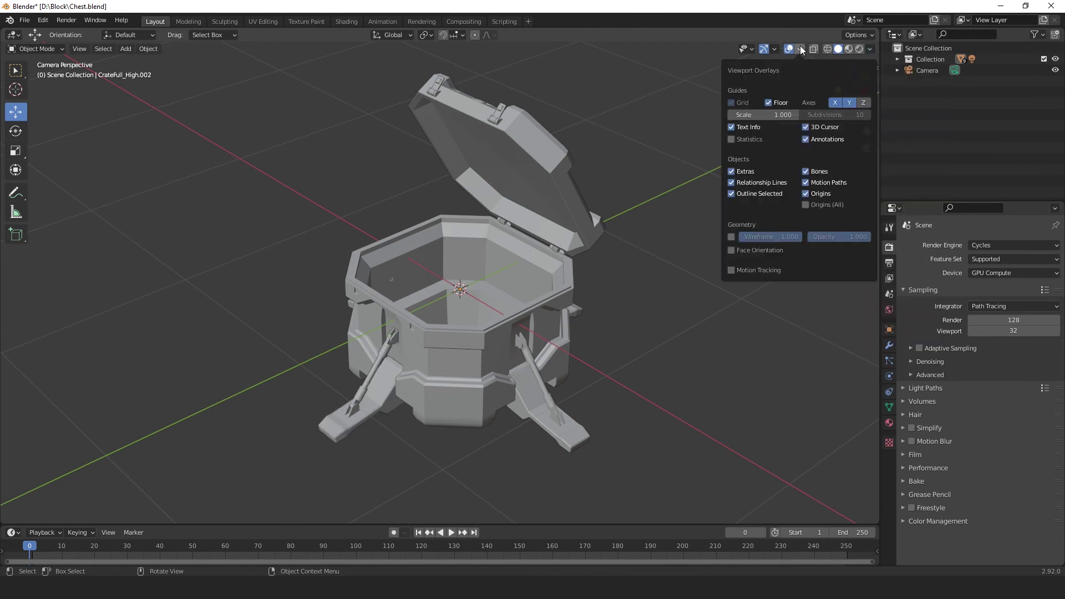
left_click(732, 251)
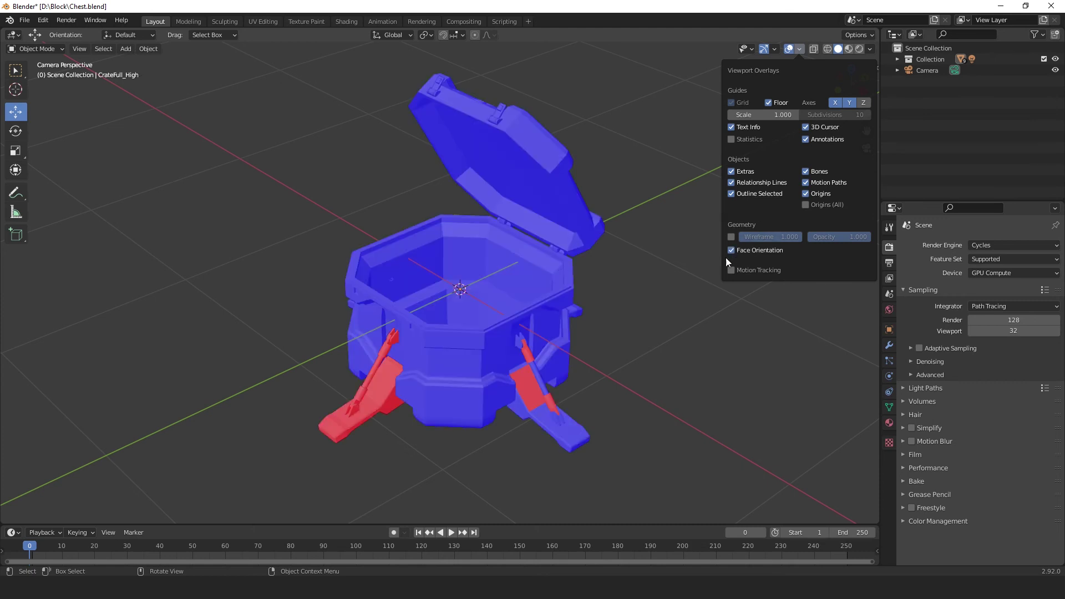
Step: Flip the normals of the entirely red chest leg in Edit Mode, then return to Object Mode with nothing selected
left_click(391, 383)
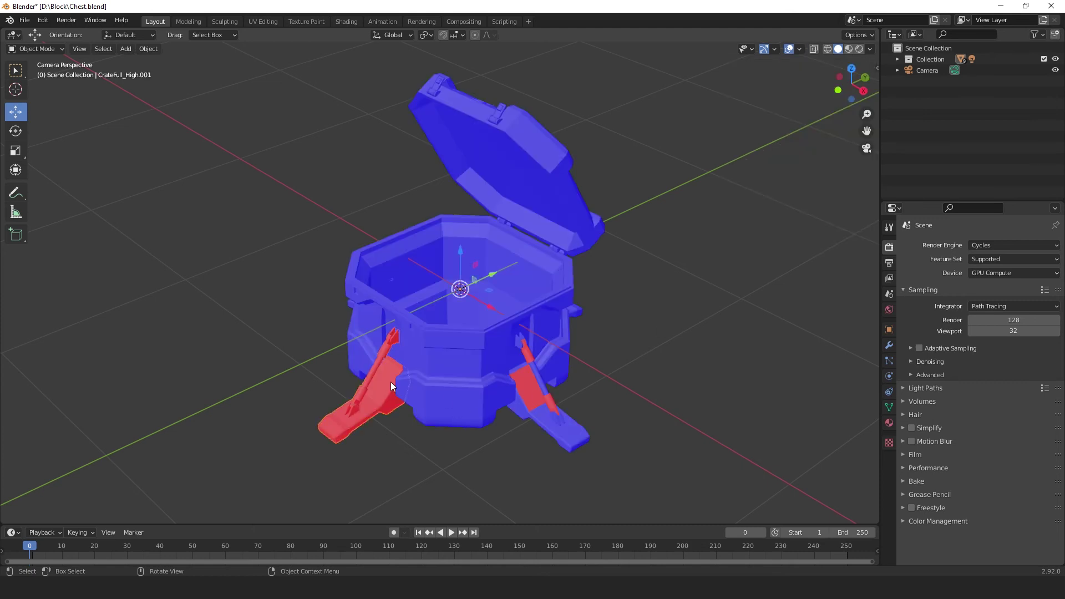
left_click(49, 48)
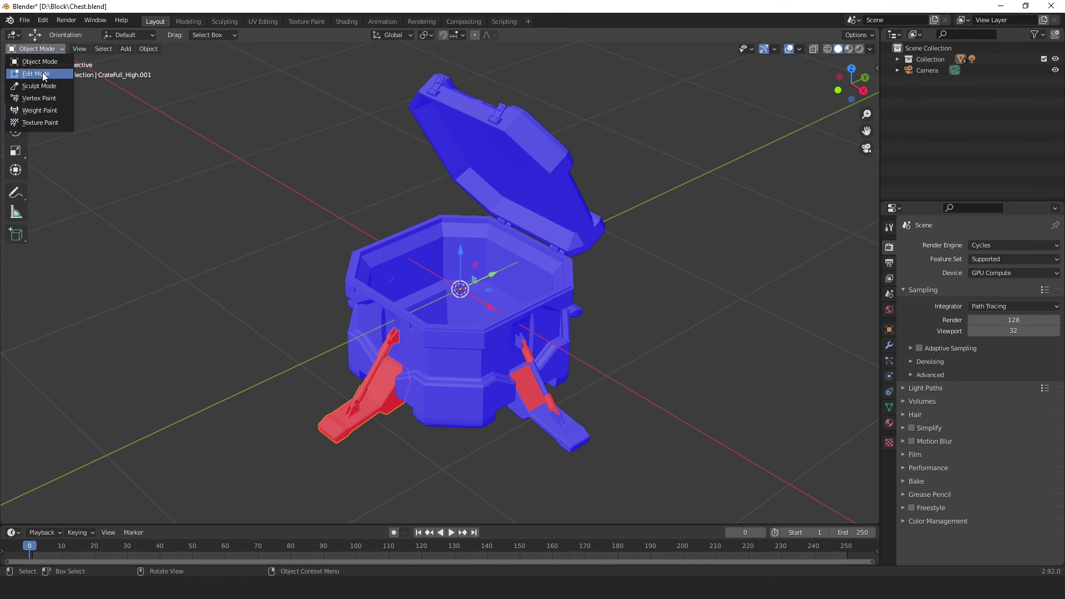
left_click(44, 73)
key("l")
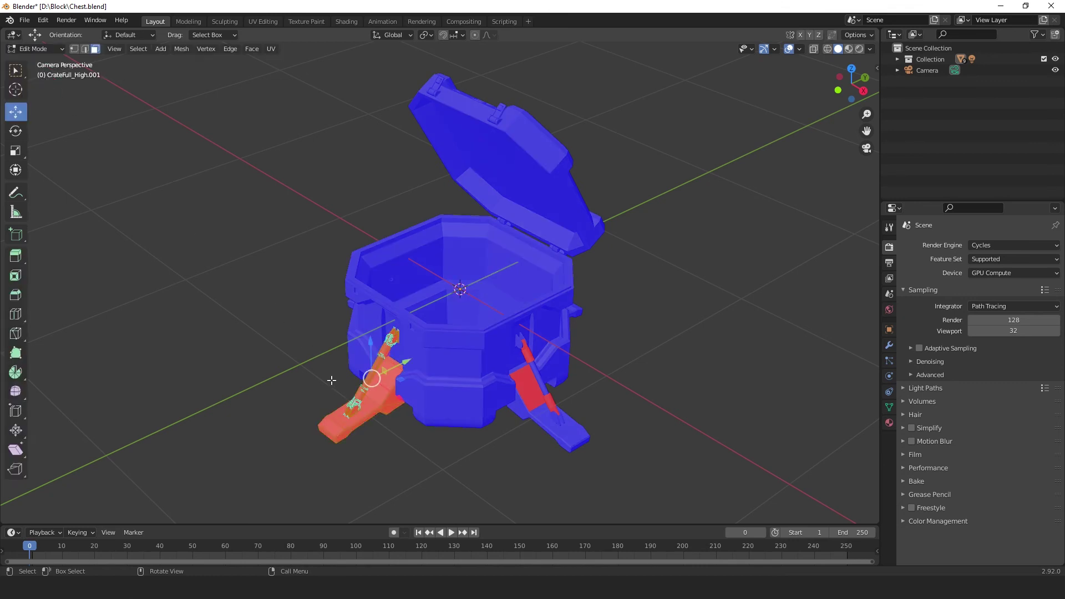
left_click(182, 49)
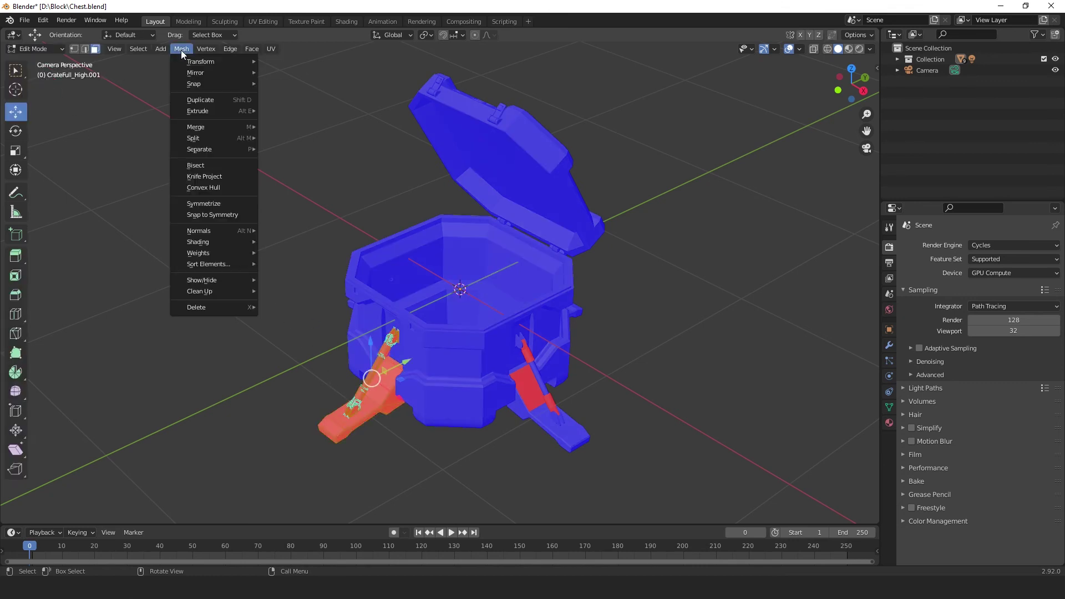
mouse_move(244, 231)
left_click(292, 229)
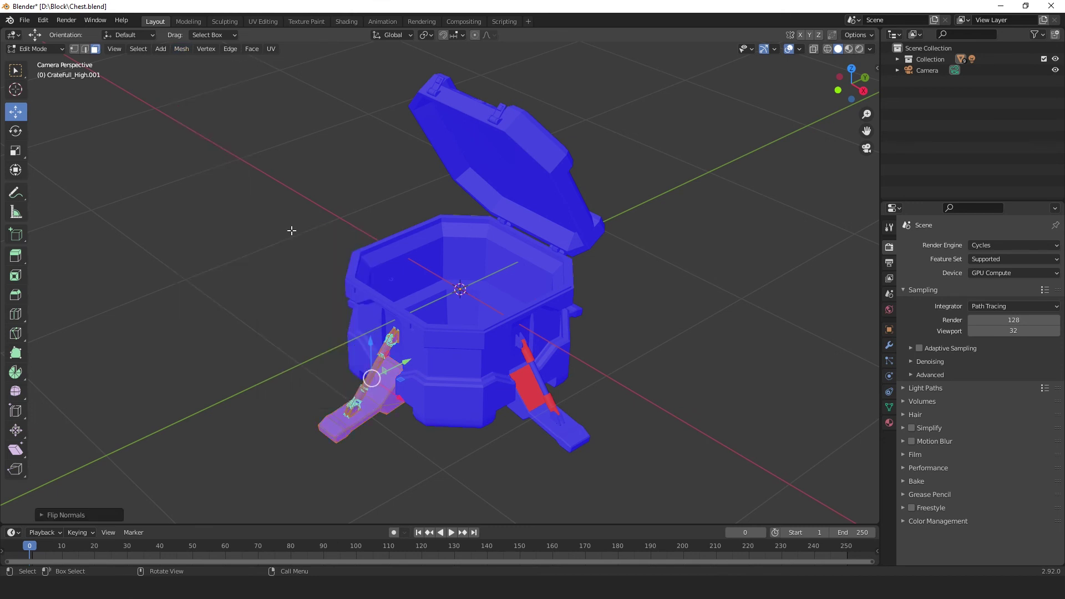
left_click(34, 49)
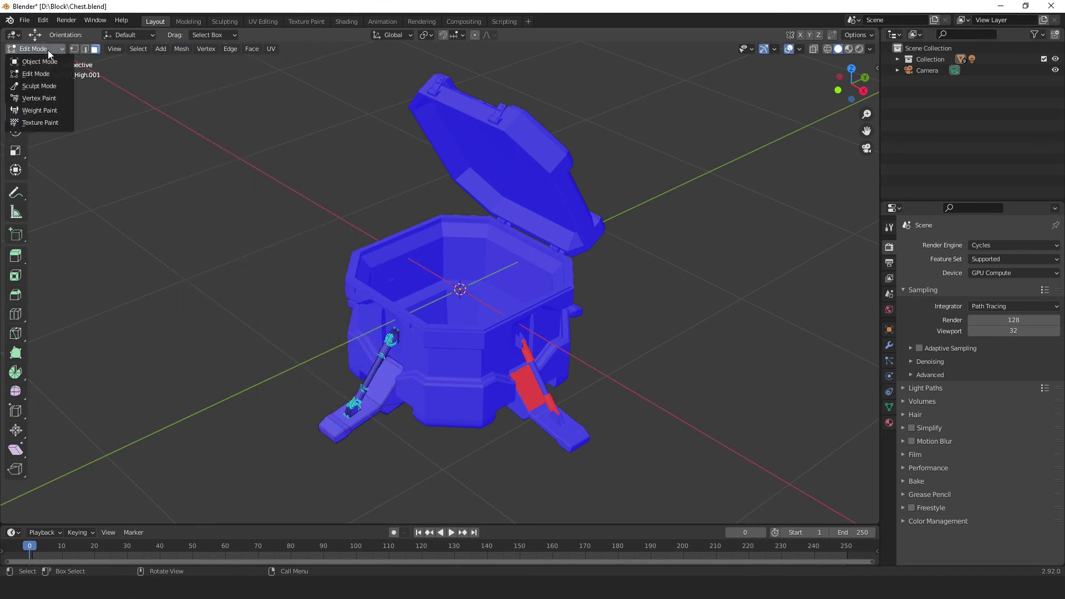
left_click(33, 62)
left_click(217, 237)
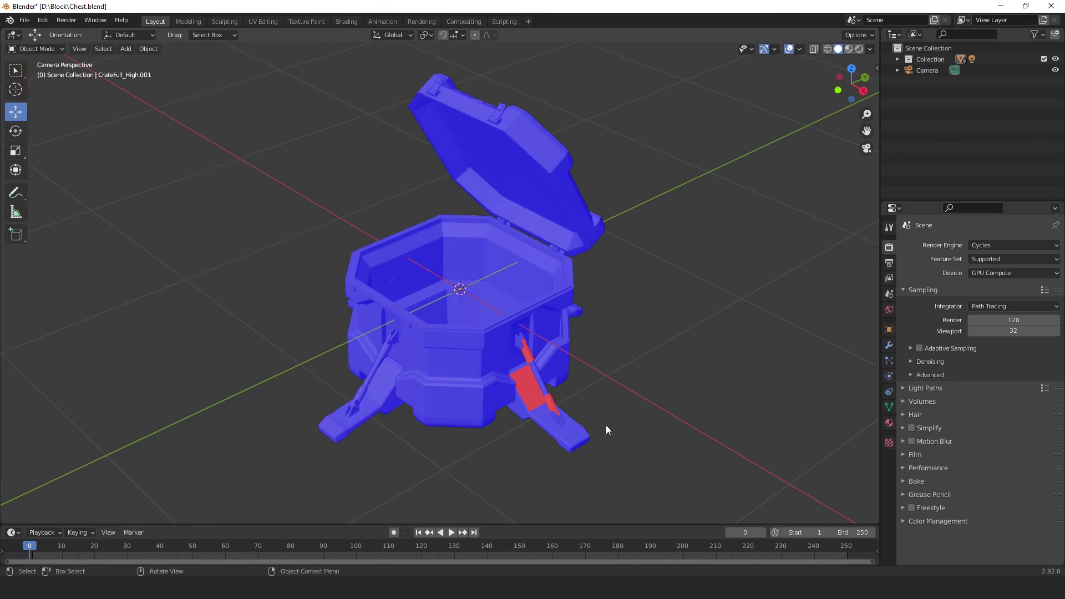
Step: Enter Edit Mode on the partly red leg, select the linked red strut parts and flip their normals
left_click(549, 403)
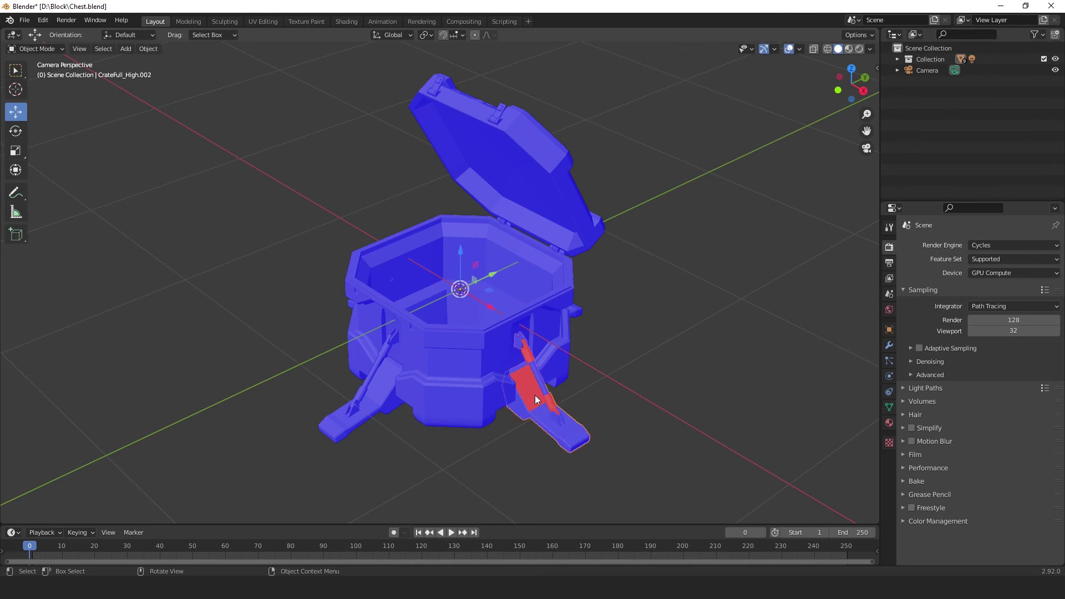
left_click(47, 47)
left_click(47, 74)
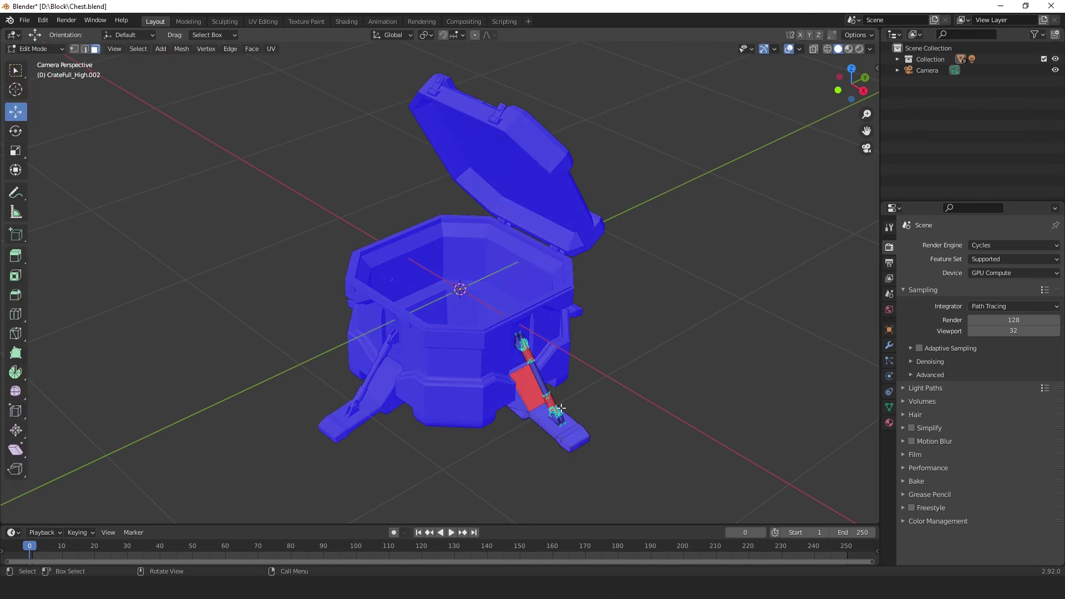
key("l")
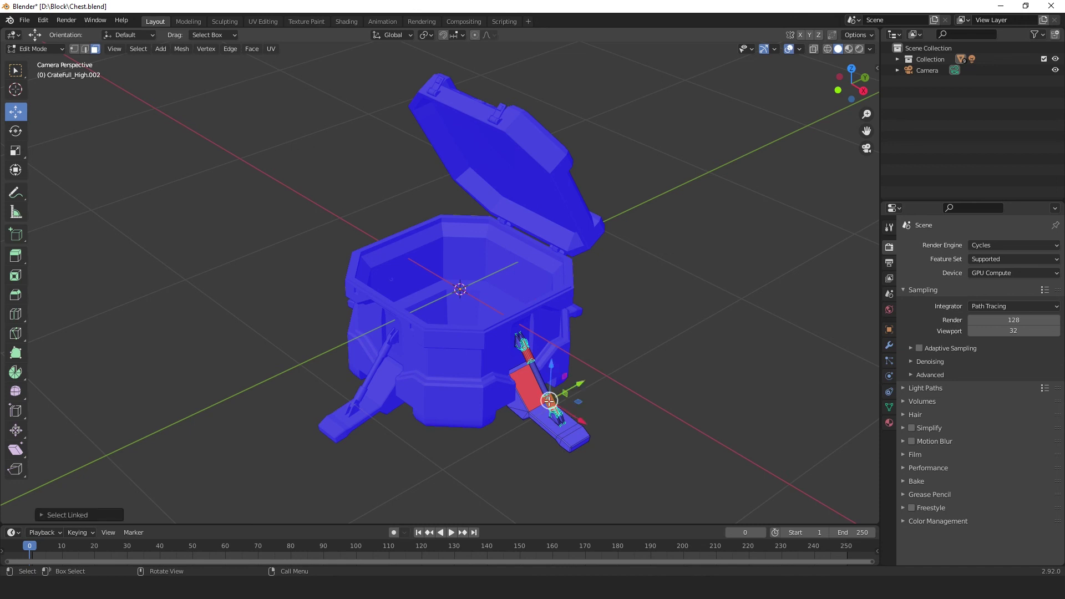
key("l")
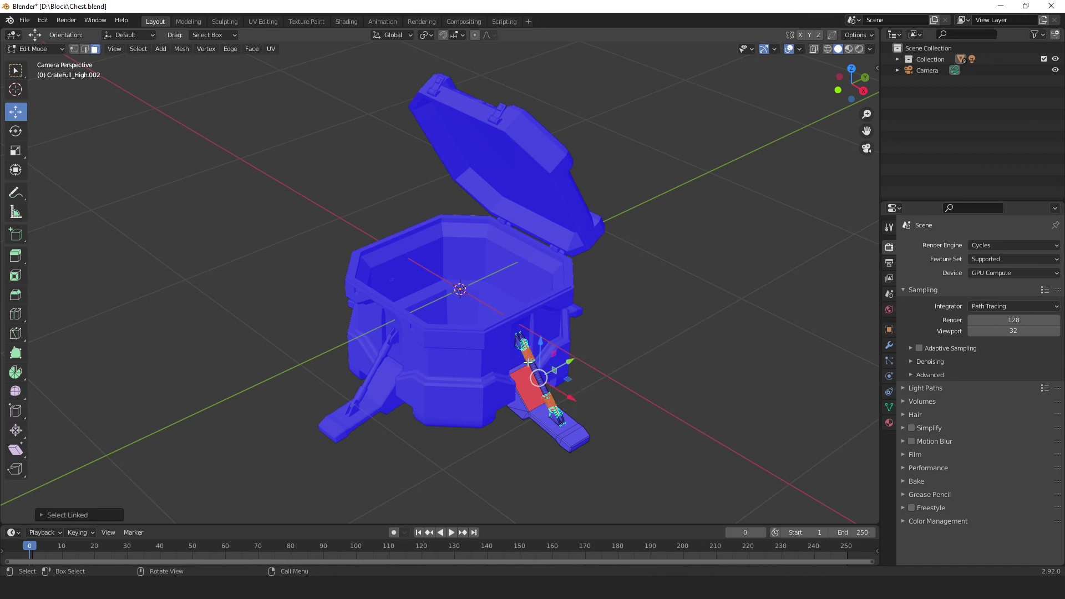
key("alt+n")
left_click(527, 363)
left_click(618, 377)
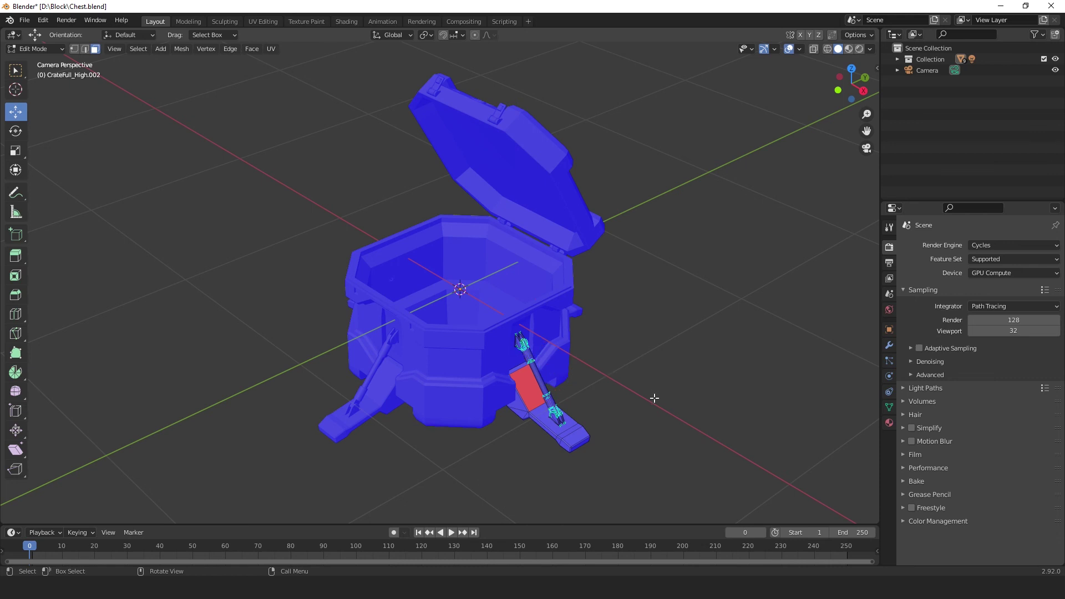
Step: Flip the normal of the remaining red side face on the leg and turn off the Face Orientation overlay
left_click(528, 387)
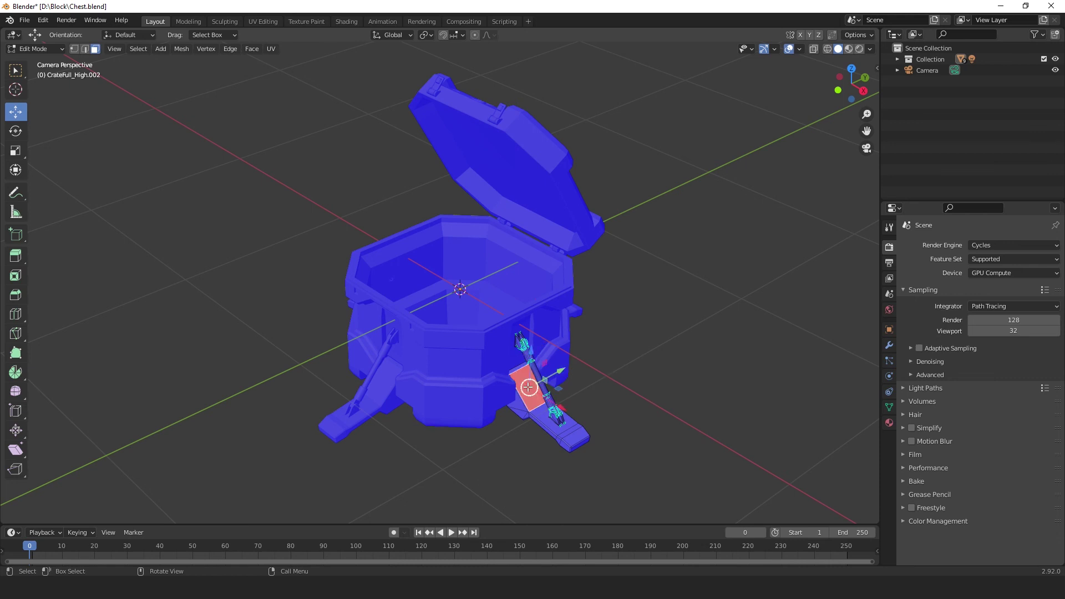
right_click(491, 394)
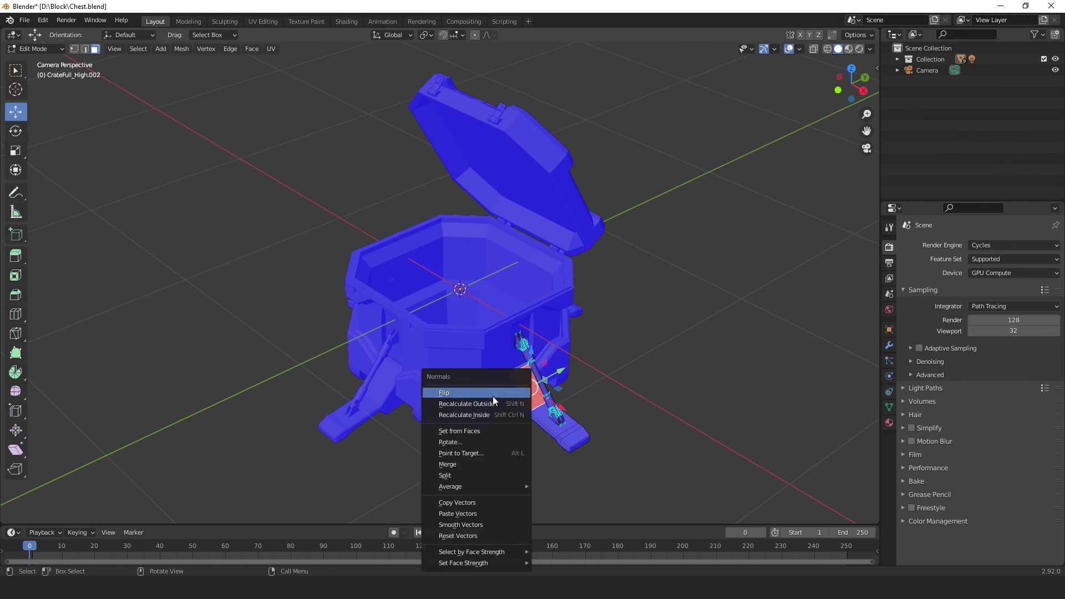
left_click(491, 394)
left_click(608, 383)
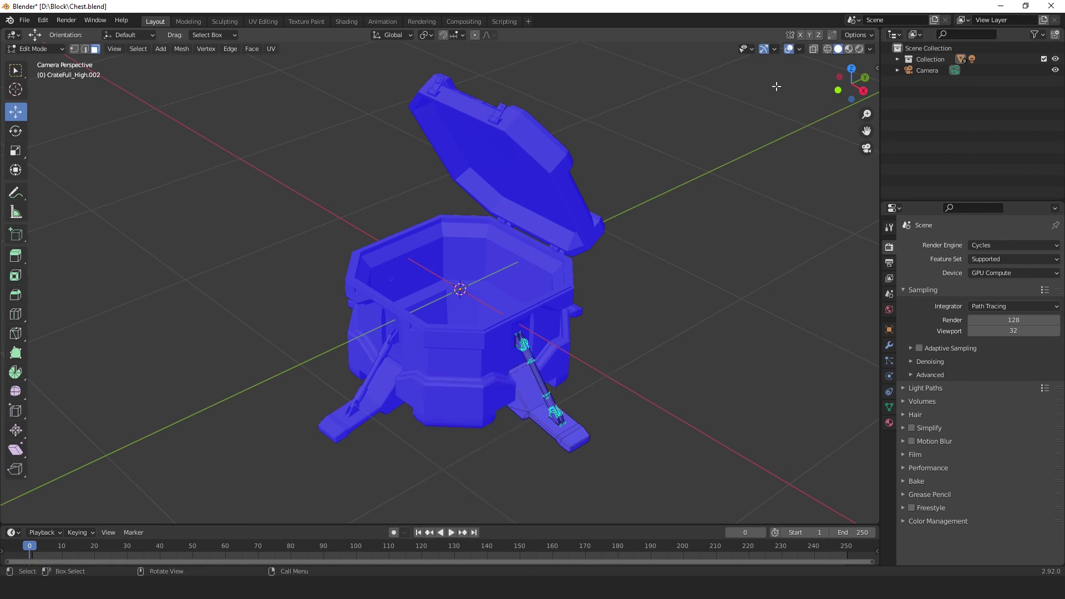
left_click(800, 49)
left_click(732, 261)
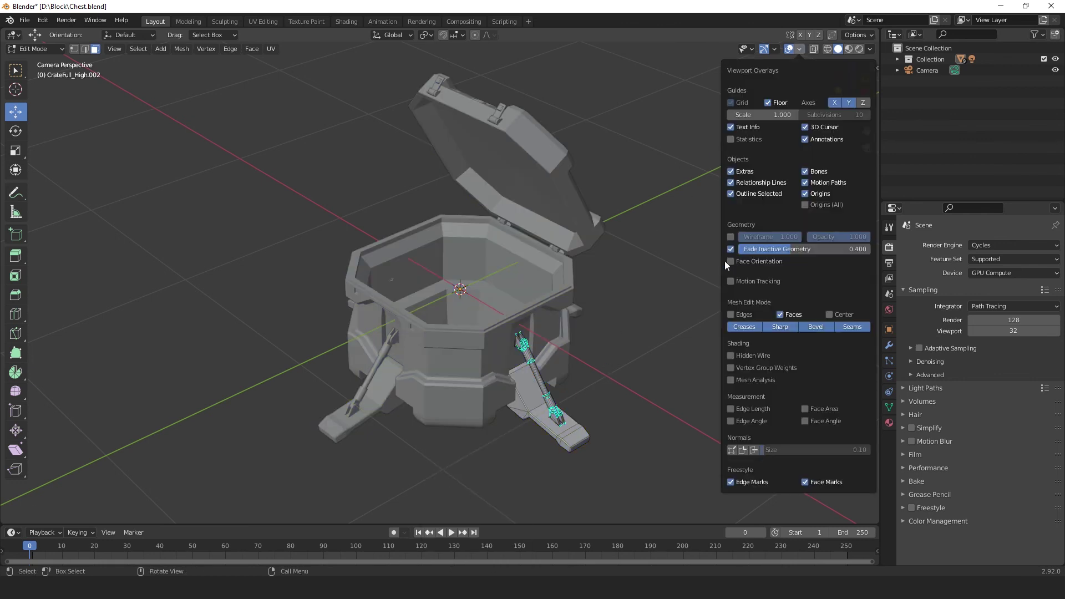